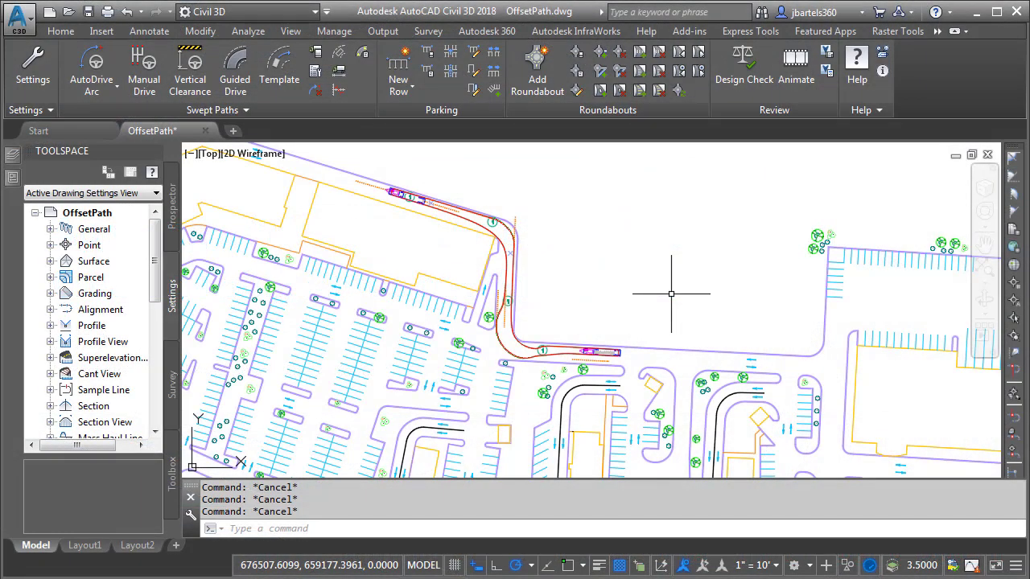
Open the Body outline (plan) settings of Report 0001 Body and Chassis Envelopes in swept path 1's properties
scroll(451, 285, up, 2)
mouse_move(451, 285)
middle_down()
mouse_move(593, 276)
mouse_move(638, 286)
middle_up()
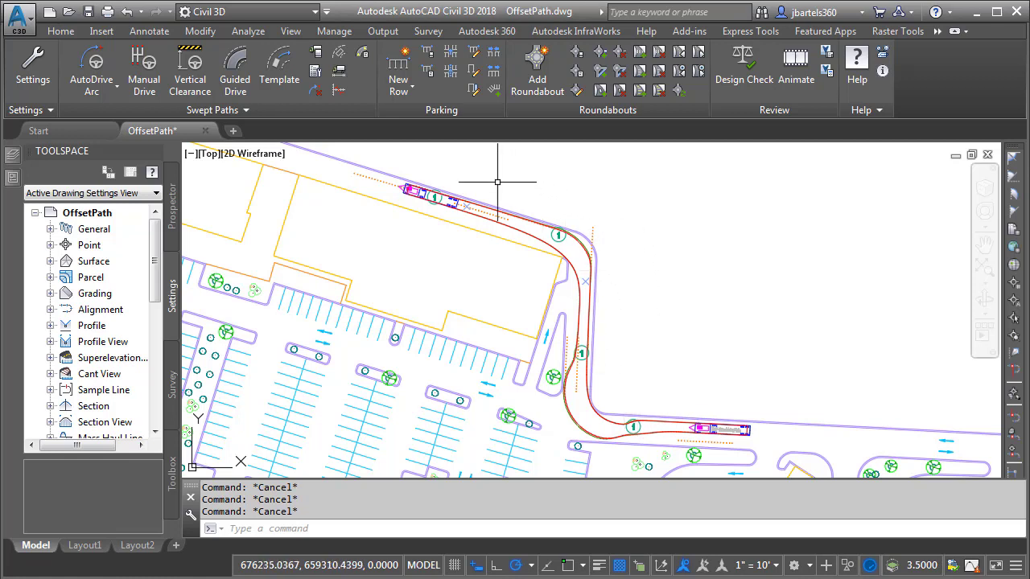
scroll(555, 419, up, 5)
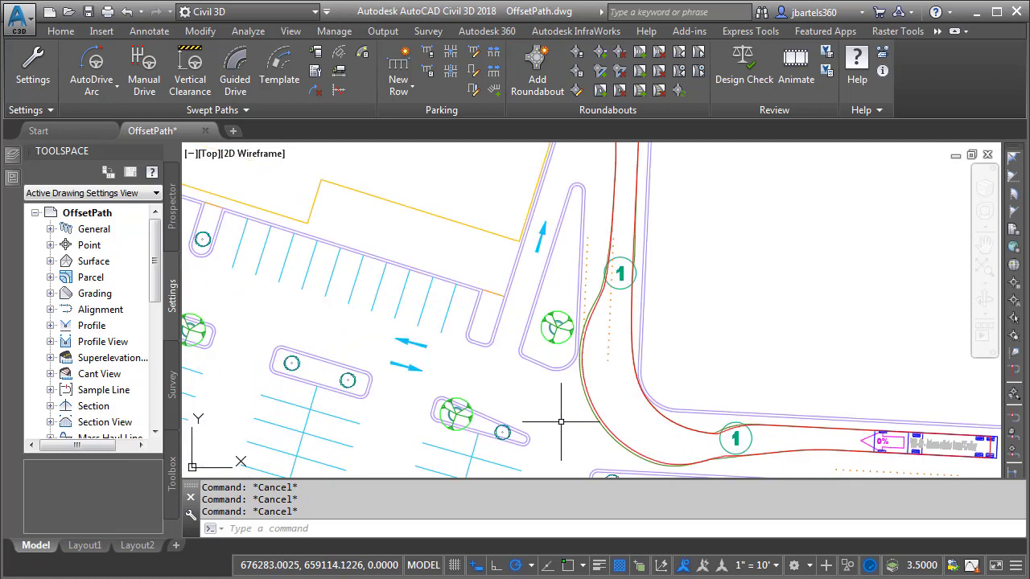
middle_drag(563, 421, 506, 349)
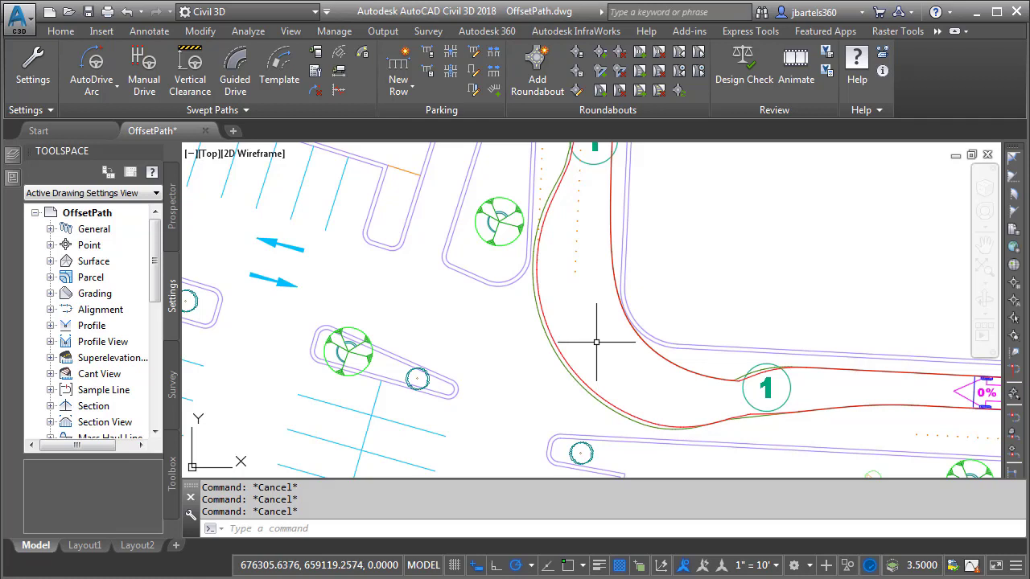
click(556, 340)
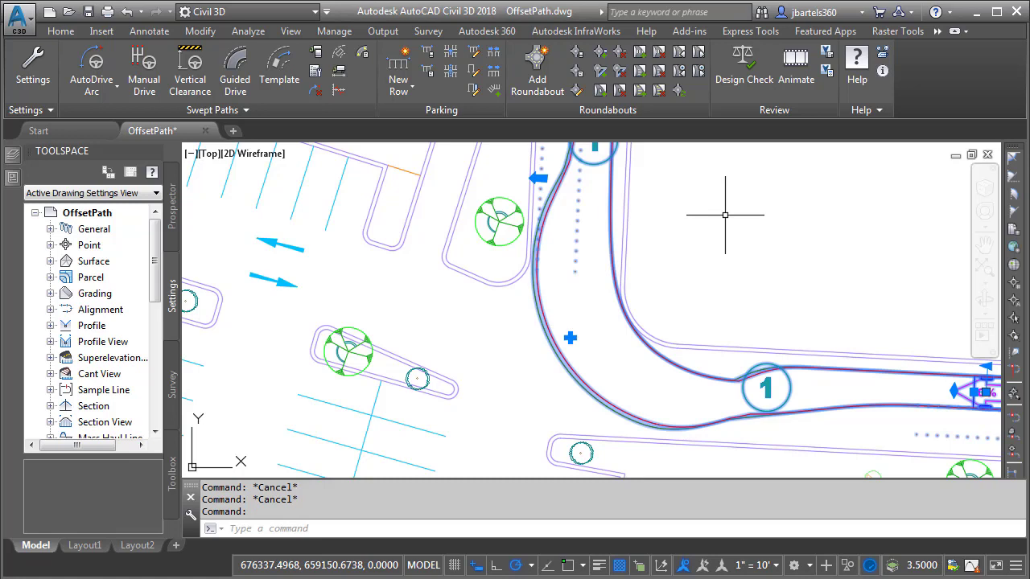
click(829, 74)
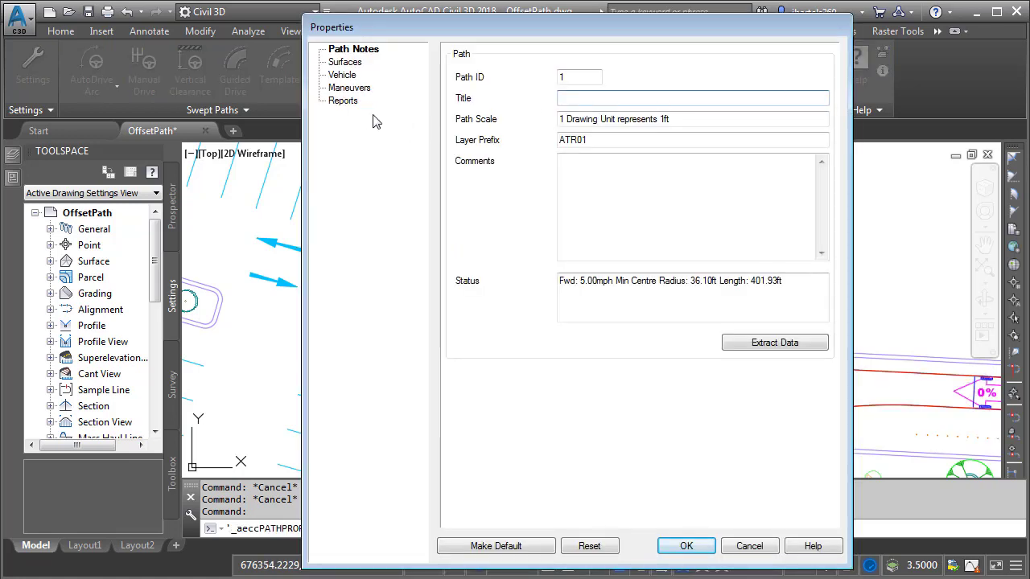
click(345, 101)
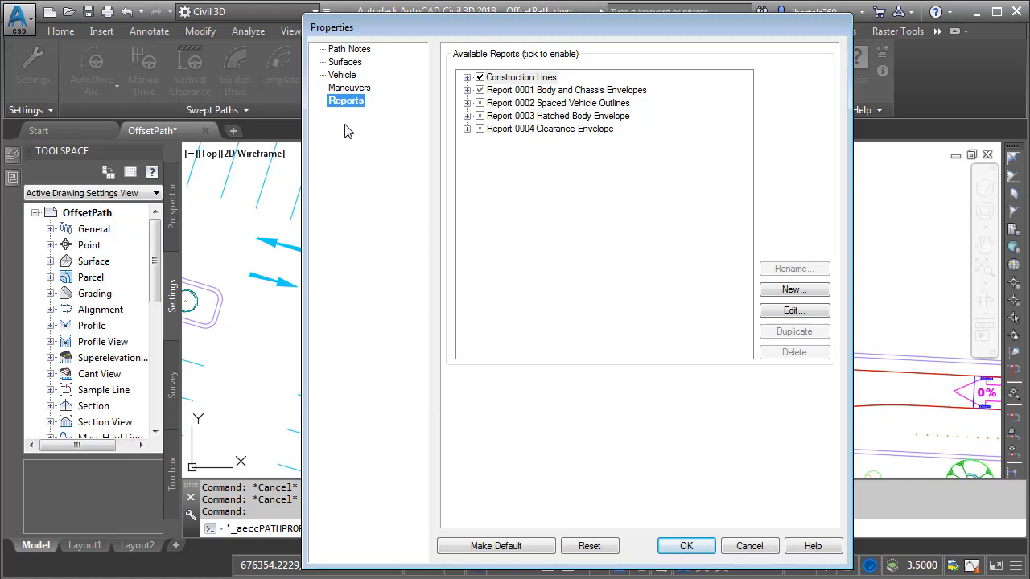
click(466, 90)
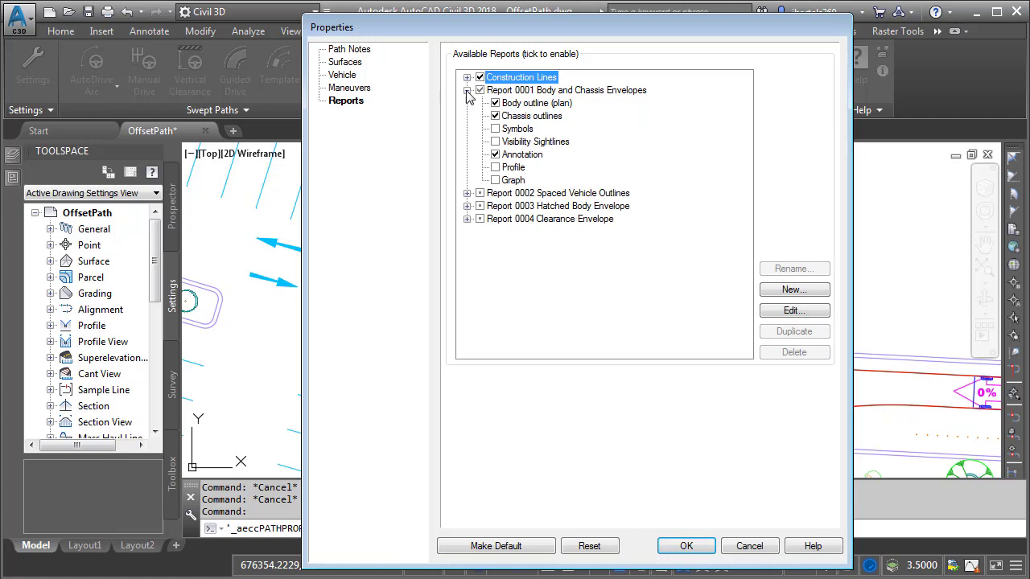
click(515, 105)
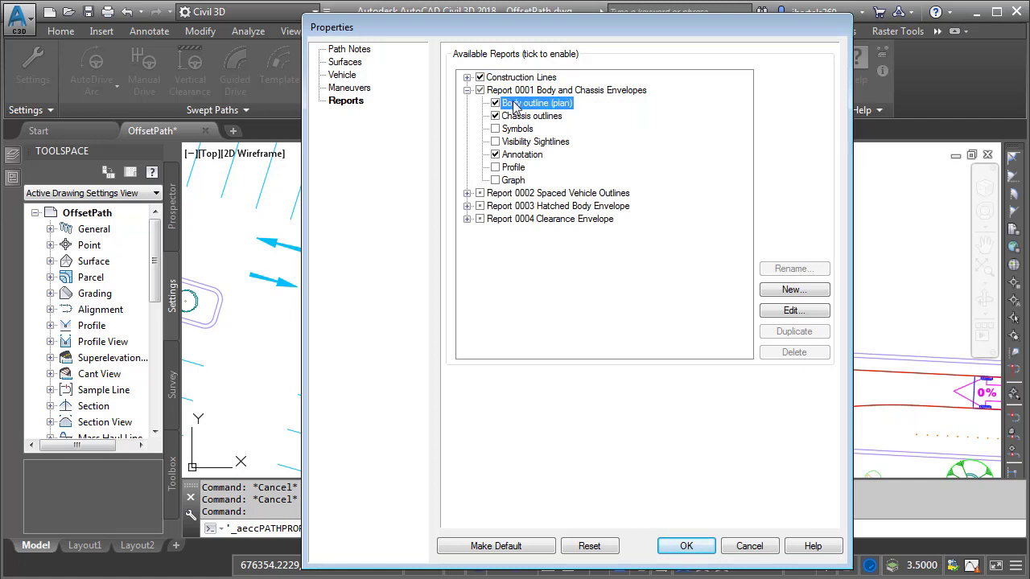
click(774, 311)
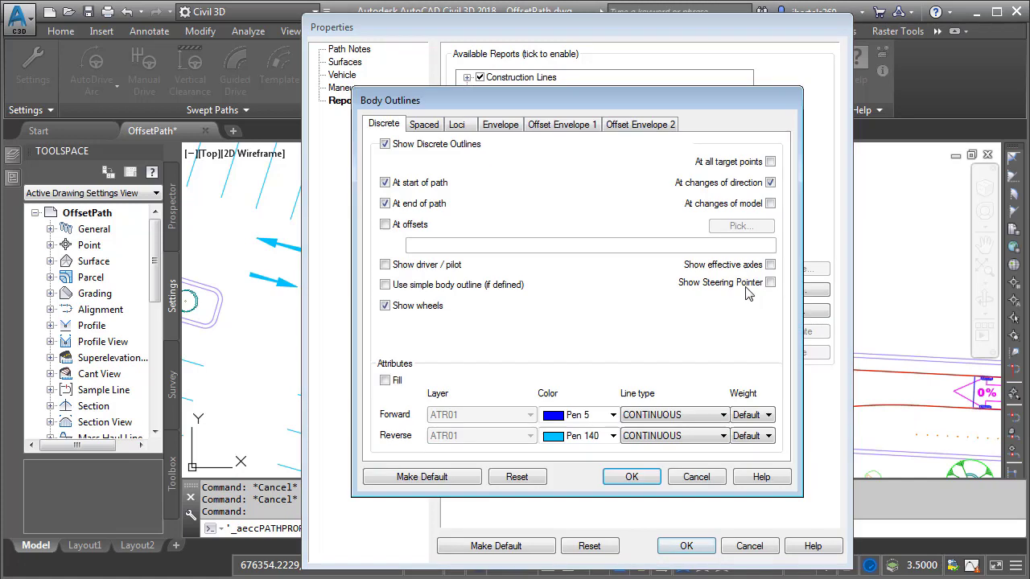
Show Offset Envelope 1 for swept path 1 with an offset of 1.5 ft from the actual envelope
click(573, 129)
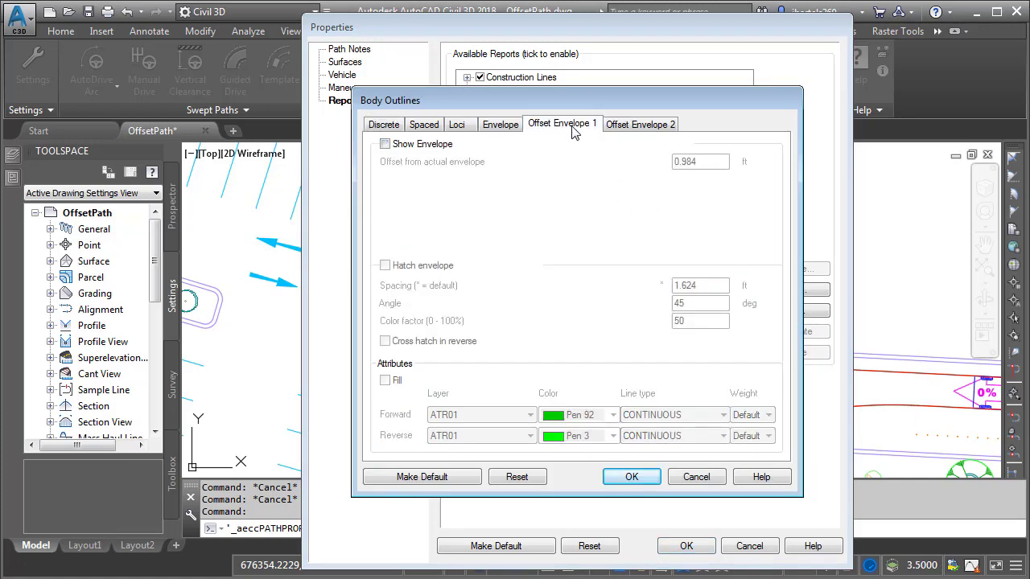
click(624, 131)
click(552, 127)
click(386, 145)
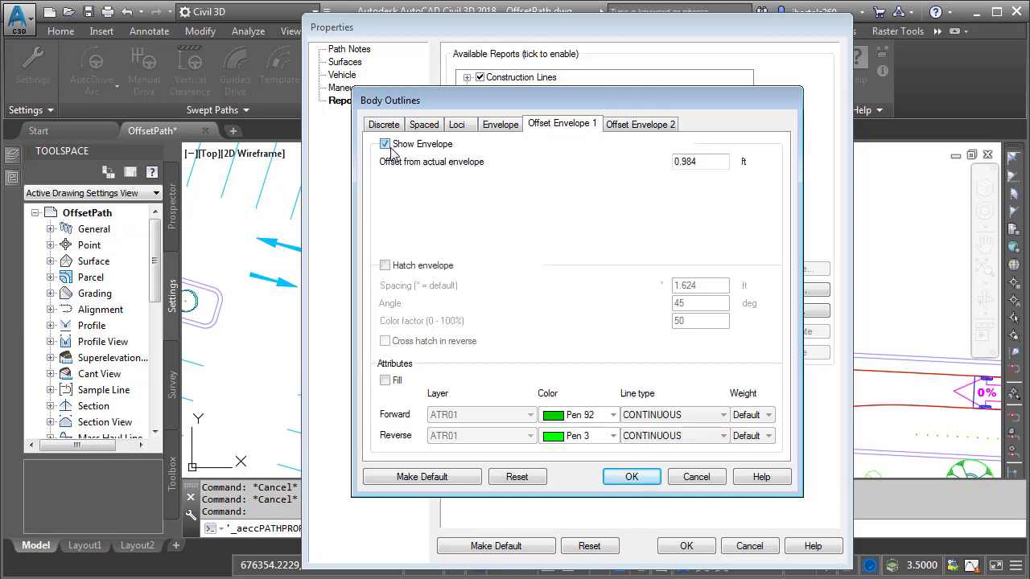
double_click(693, 161)
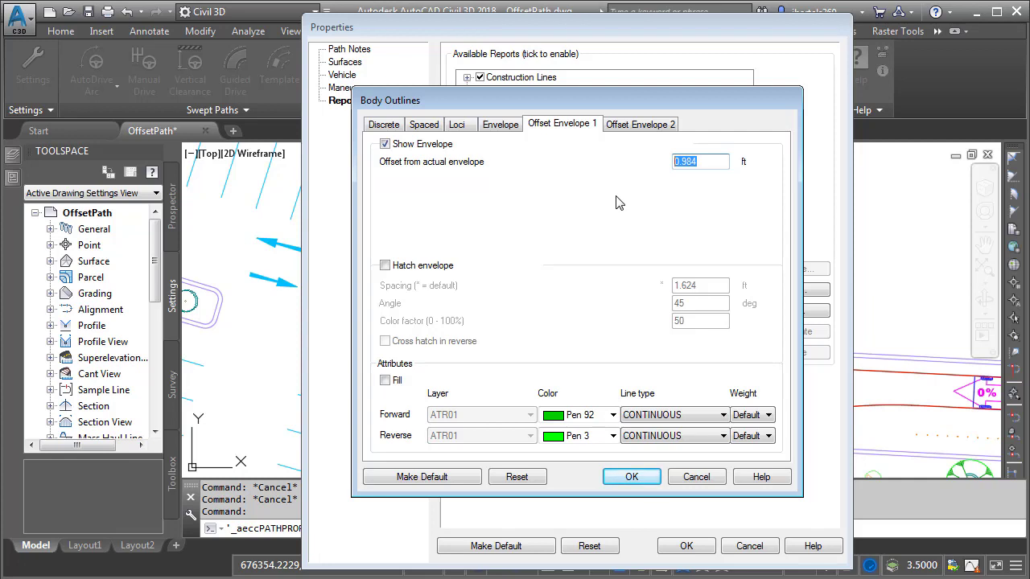
key(BackSpace)
Set the forward attributes of path 1's offset envelope to color Pen 98 and line type HIDDEN, and apply the path properties
click(613, 415)
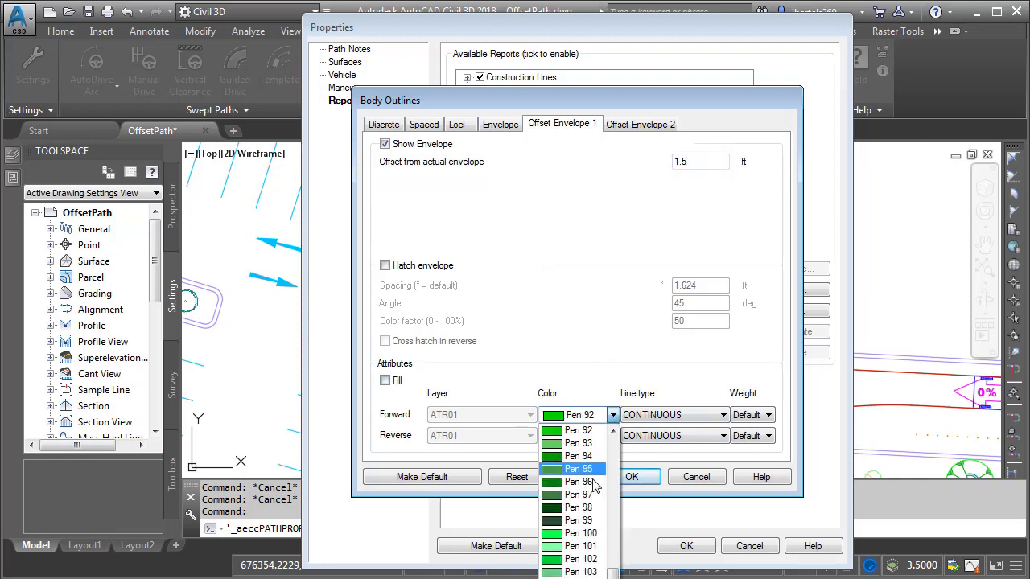
click(579, 507)
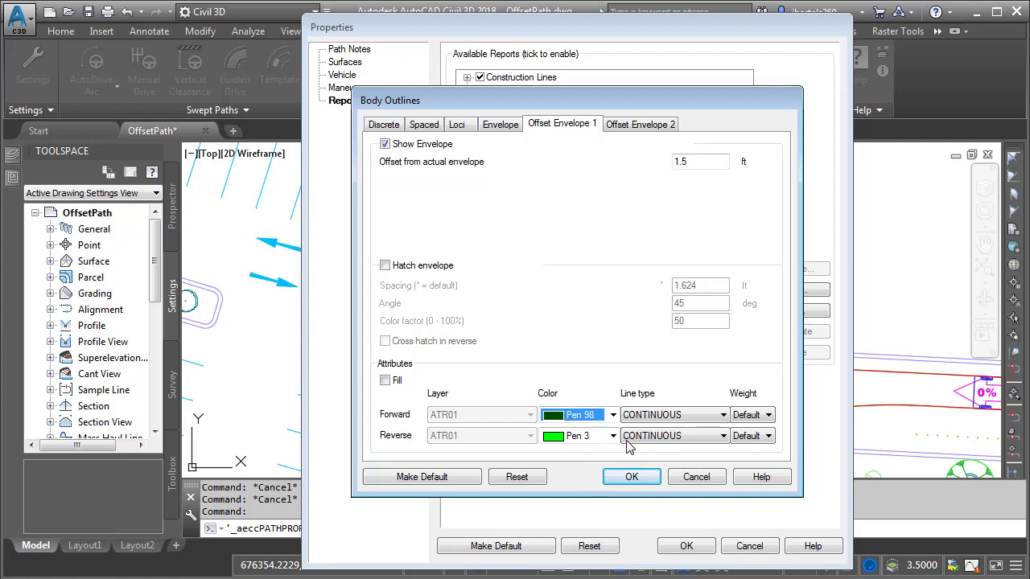
click(661, 415)
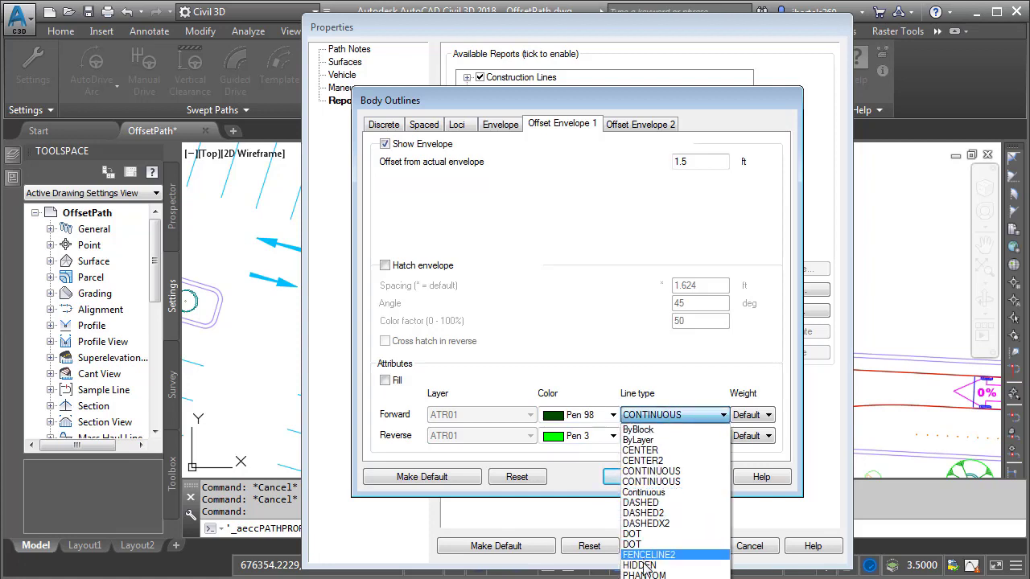
click(640, 565)
click(631, 478)
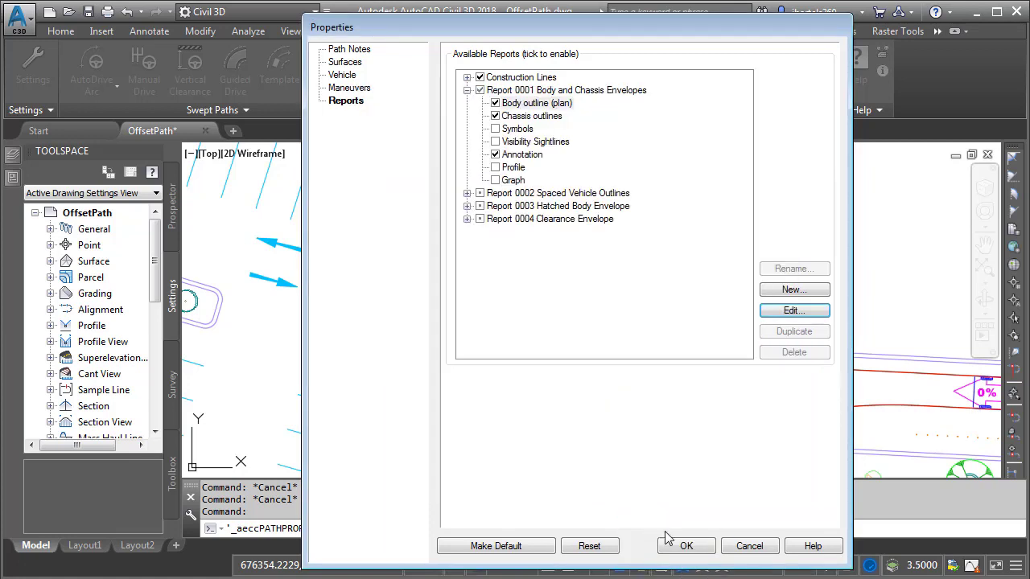
click(680, 547)
key(Escape)
key(Escape)
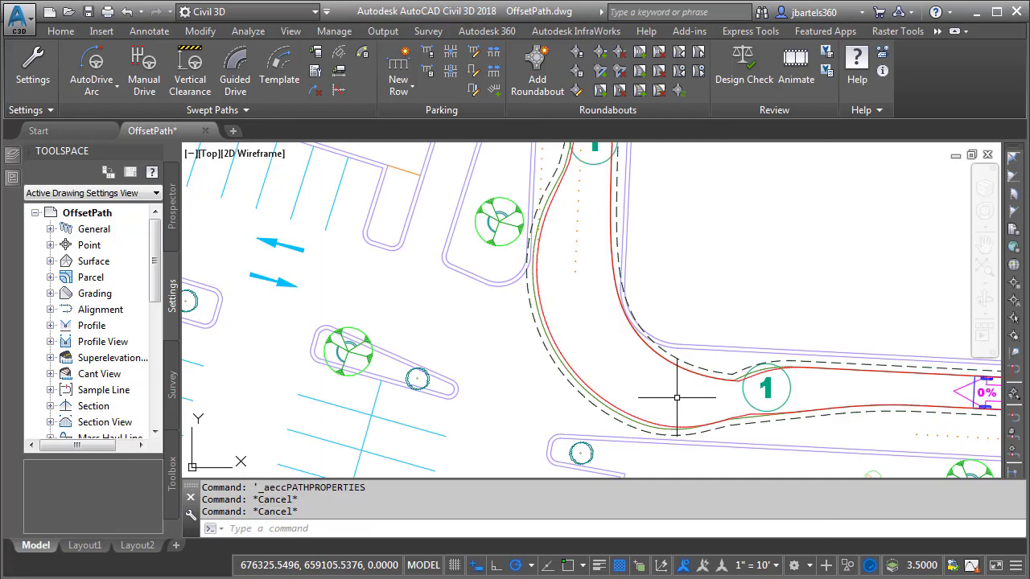
Open the default Body outline (plan) settings of Report 0001 through the Report Wizard's advanced report settings
click(315, 73)
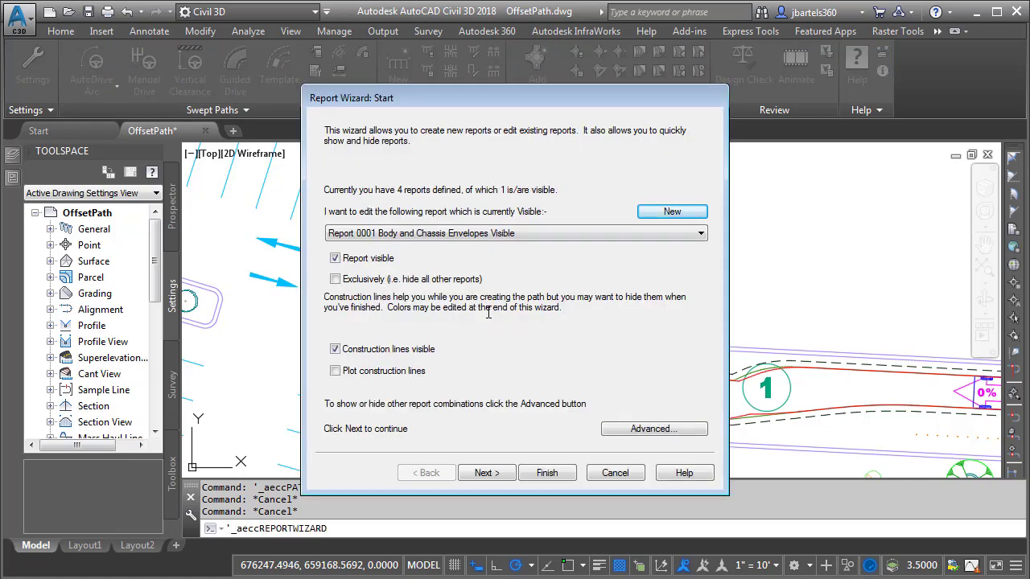
click(616, 429)
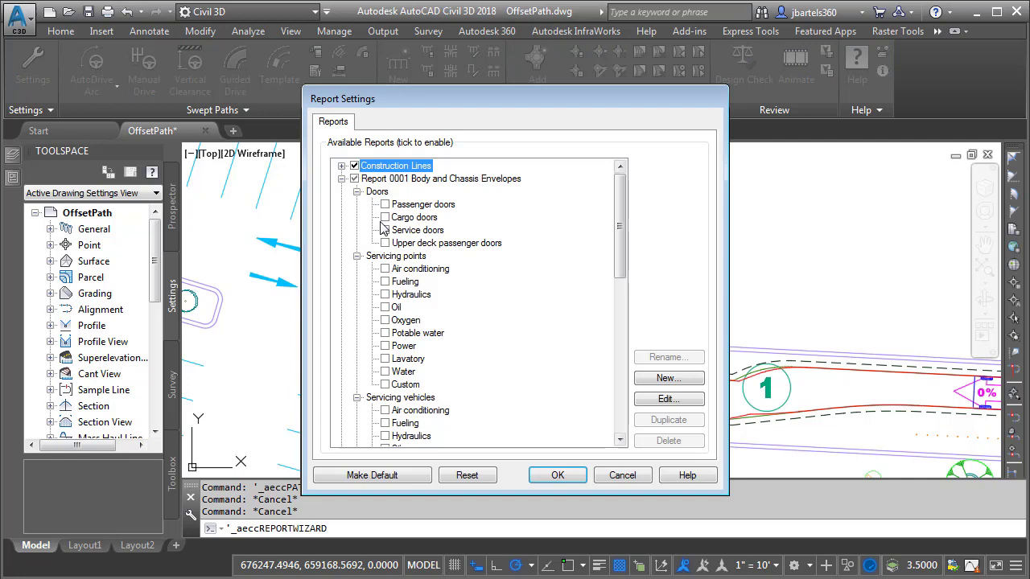
click(356, 192)
click(356, 204)
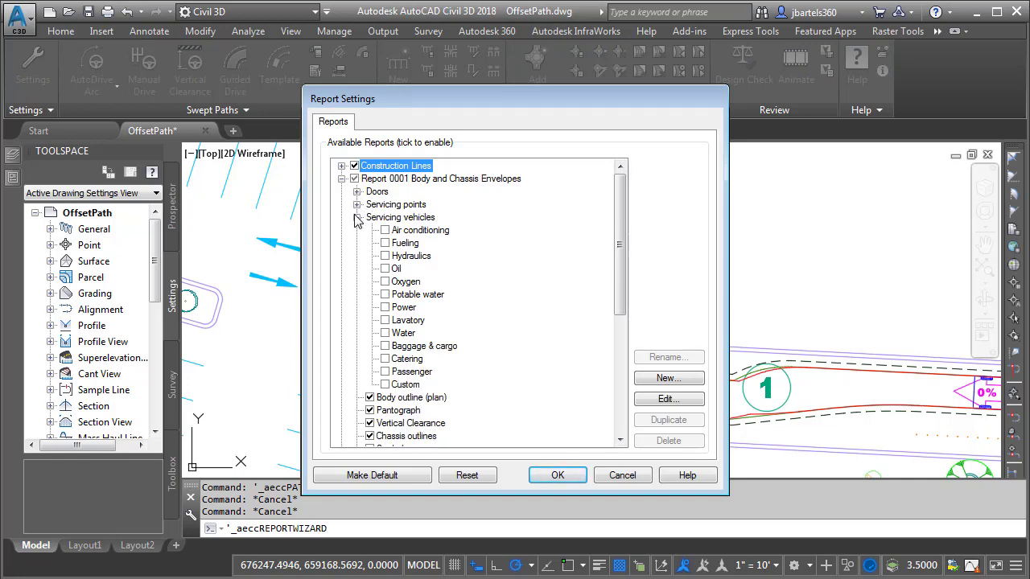
click(356, 217)
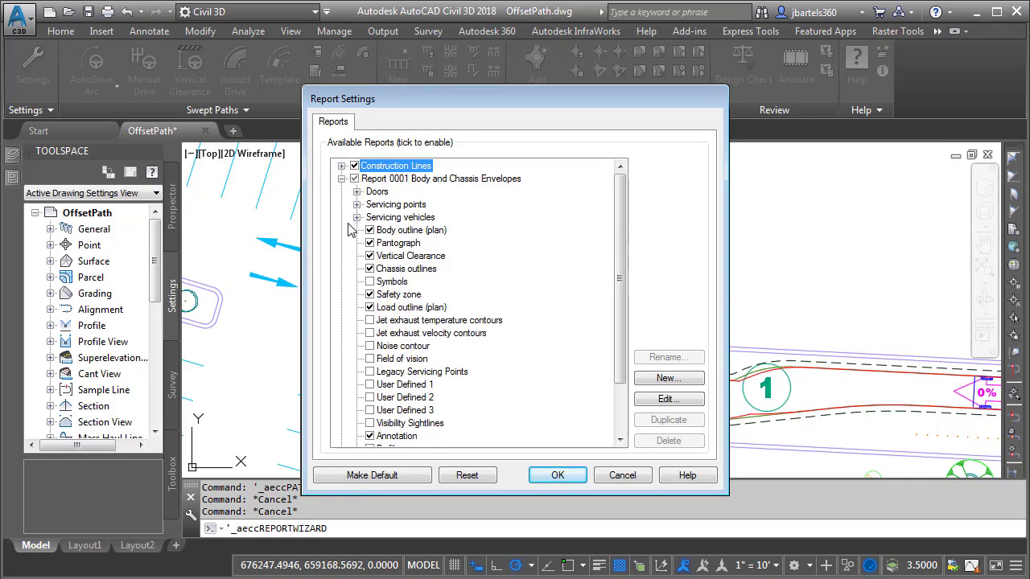
click(390, 231)
click(648, 400)
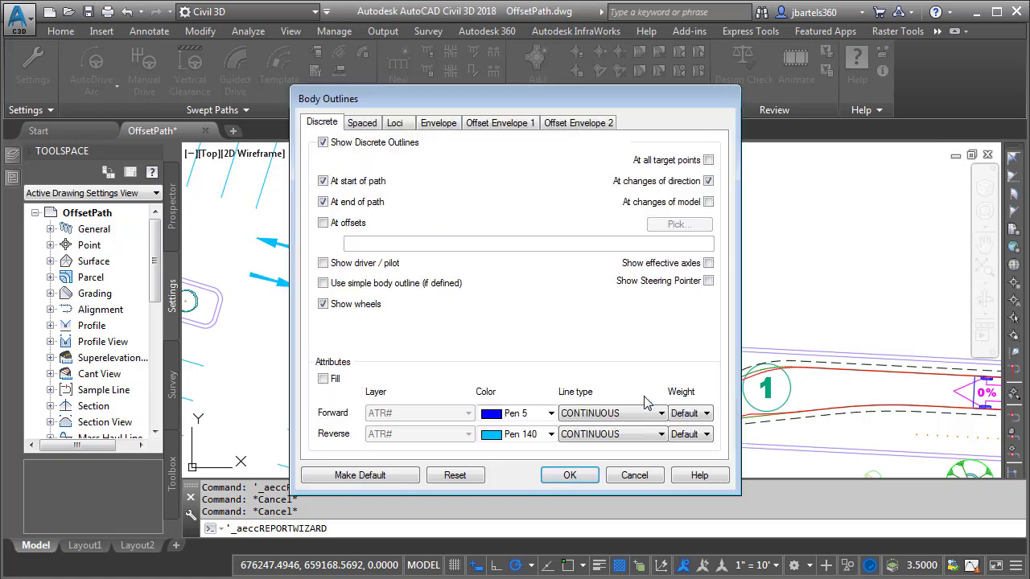
Enable Offset Envelope 1 in the report's default body outlines with an offset of .5 ft from the actual envelope
click(498, 125)
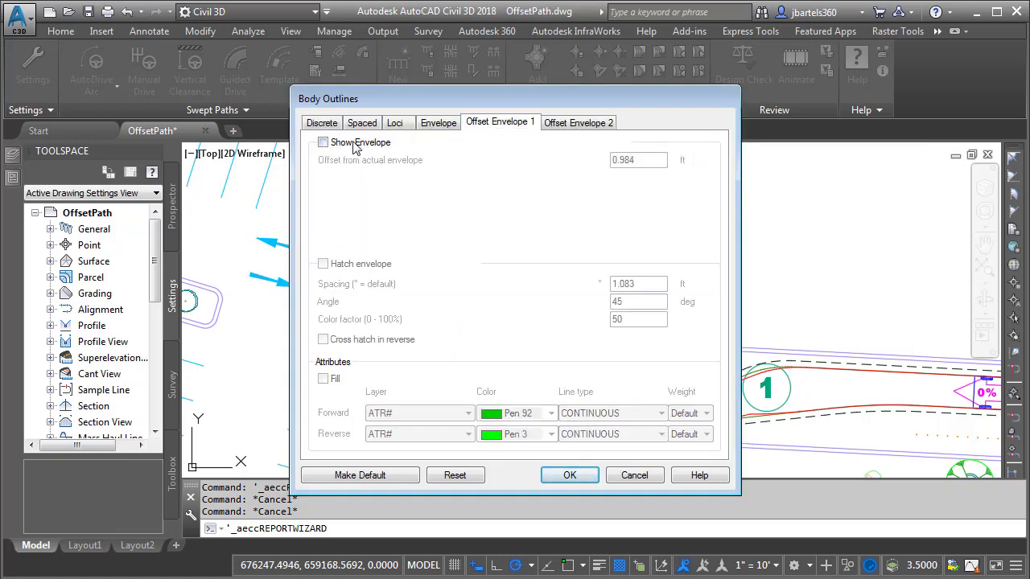
click(354, 145)
drag(647, 160, 585, 179)
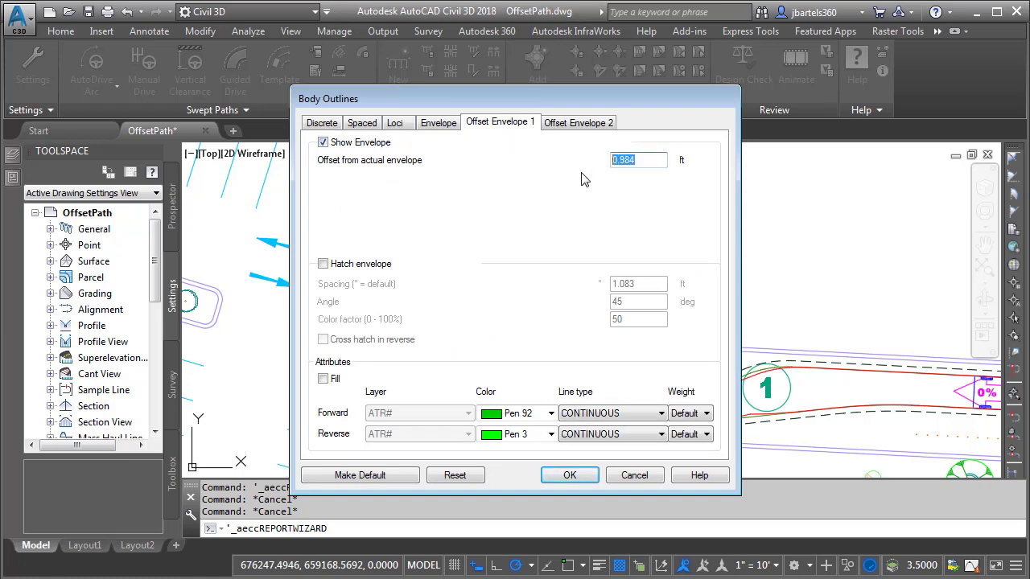
key(BackSpace)
text(.5)
Set the default offset envelope's forward color to Pen 98 and line type to HIDDEN, and finish the Report Wizard
click(551, 413)
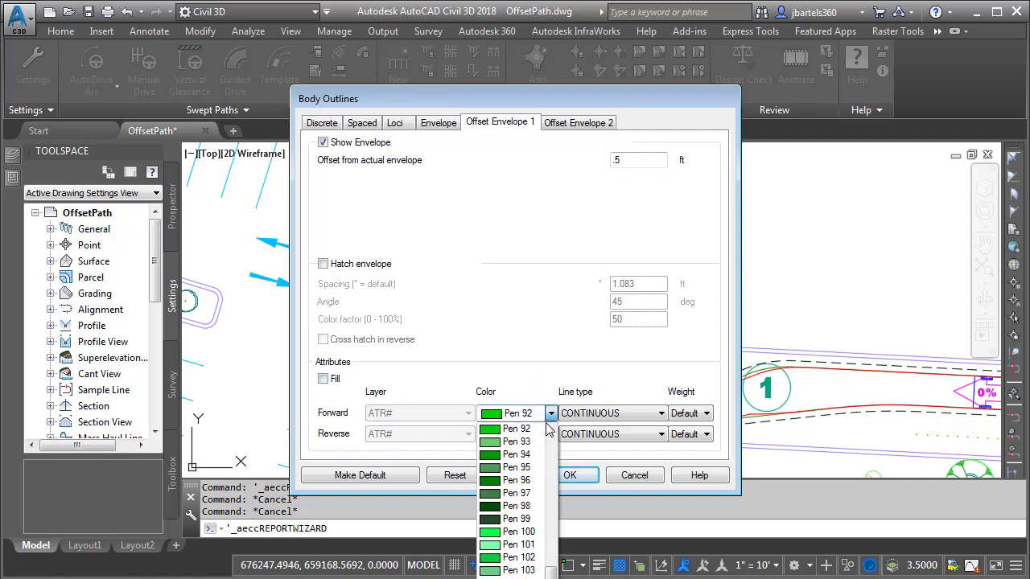
click(531, 506)
click(605, 415)
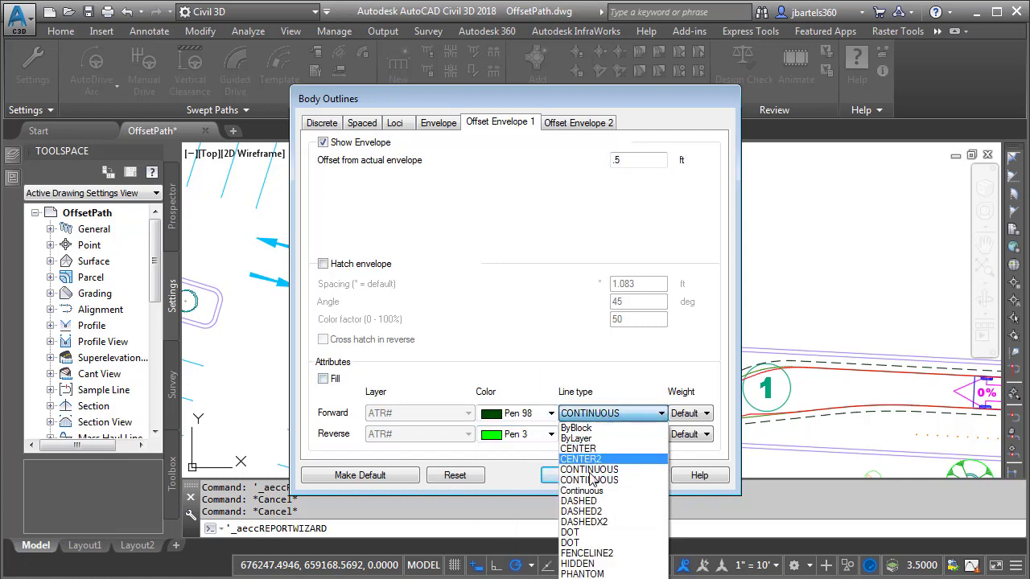
click(588, 564)
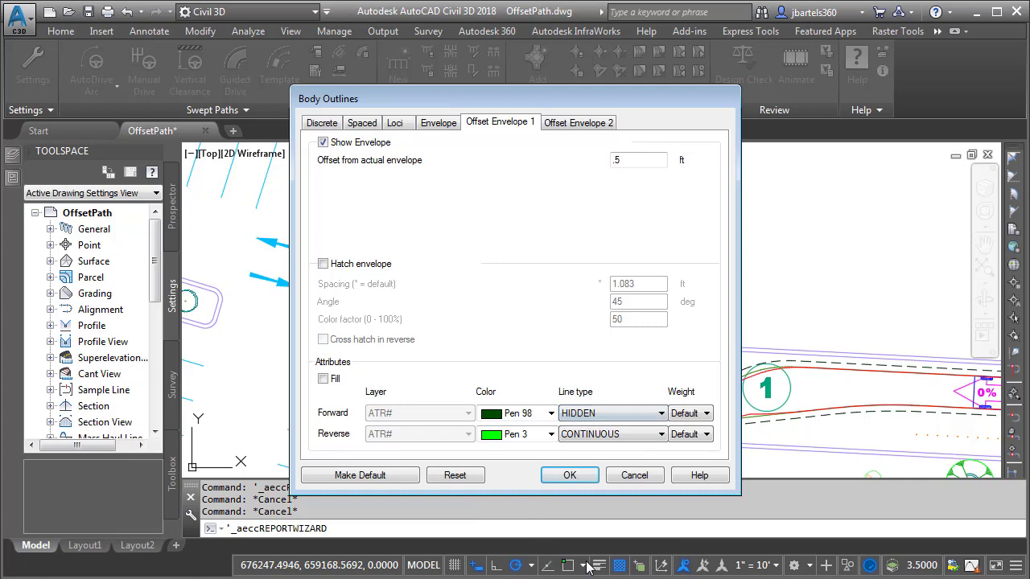
click(569, 474)
click(563, 473)
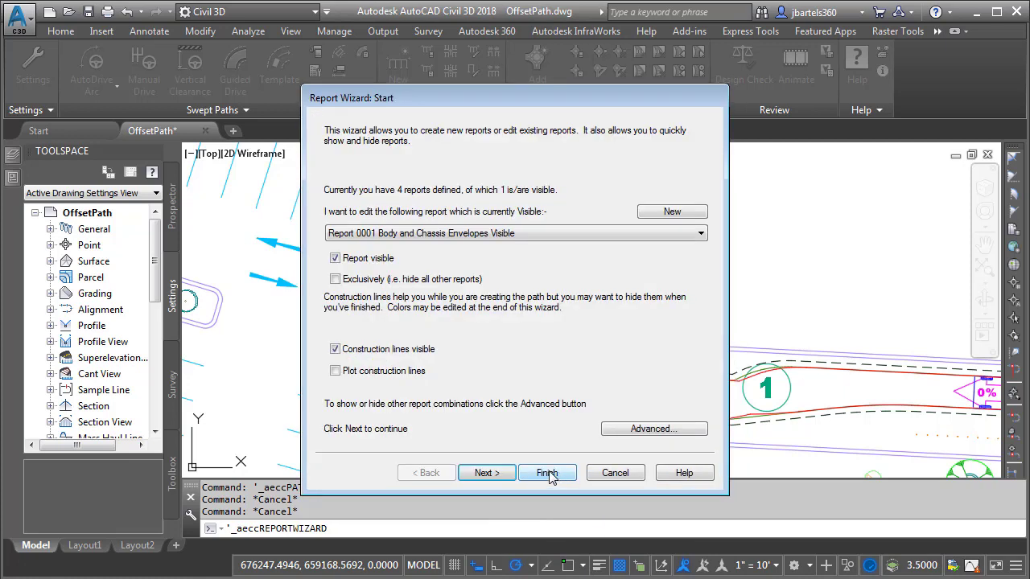
click(547, 473)
Start an AutoDrive Arc path with the WB-40 - Intermediate Semi-Trailer from the OffsetPath.dwg vehicle pool
mouse_move(603, 379)
middle_down()
mouse_move(705, 315)
mouse_move(461, 353)
middle_up()
click(93, 62)
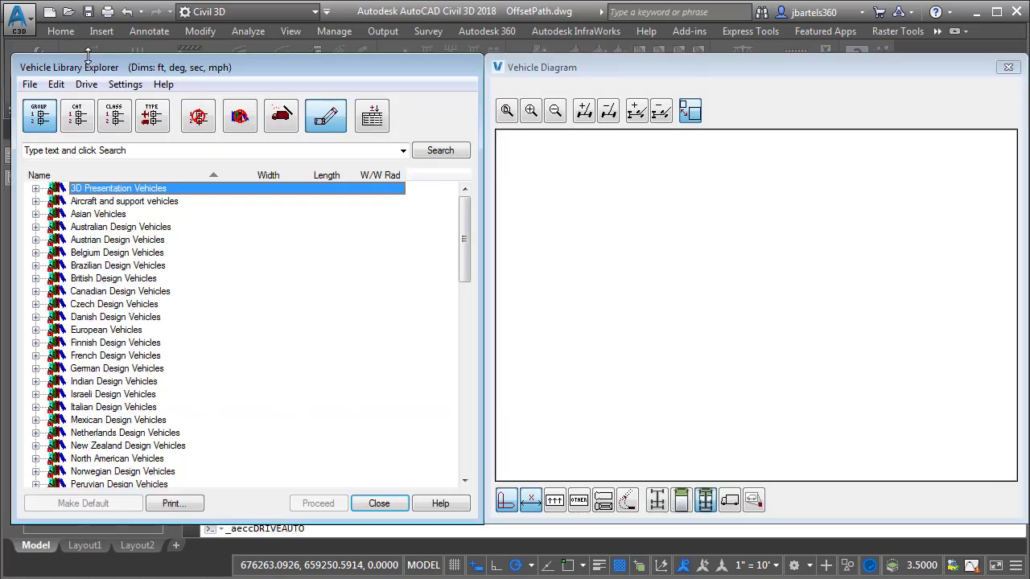
drag(464, 281, 465, 465)
click(36, 471)
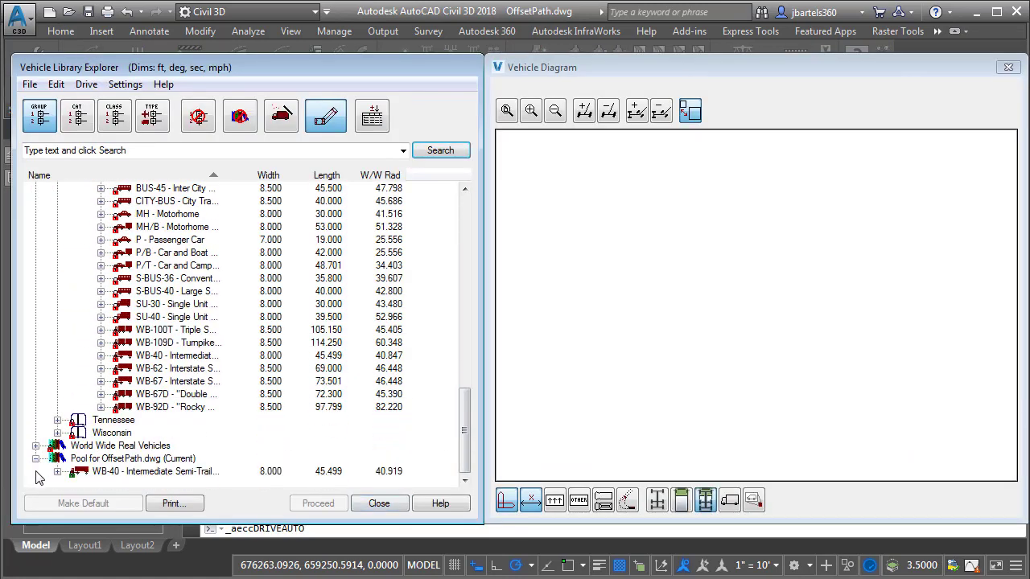
click(110, 473)
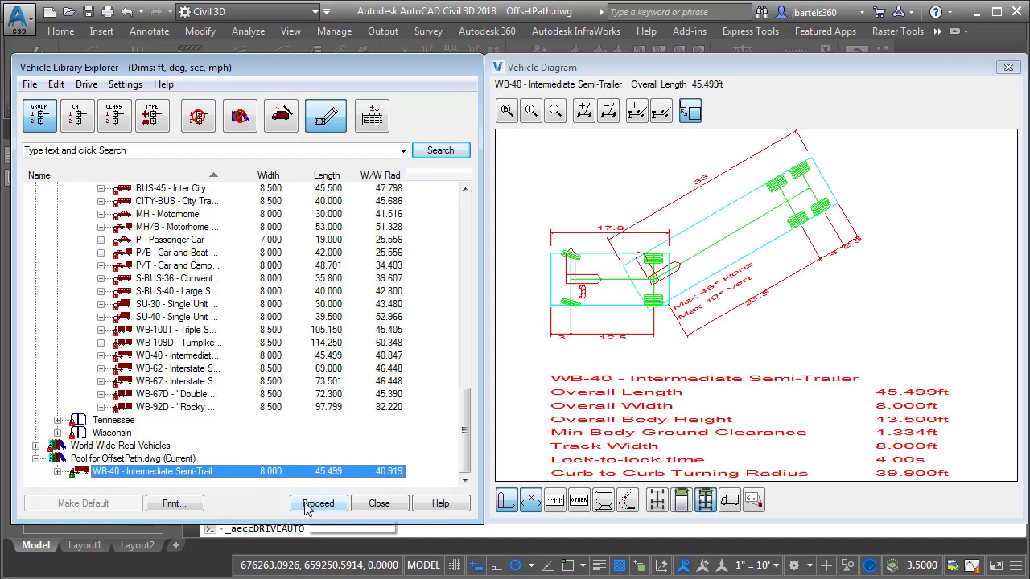
click(313, 504)
Place the semi-trailer in the open area above the road, heading up to the right, and drive a curving path to the upper right
click(452, 364)
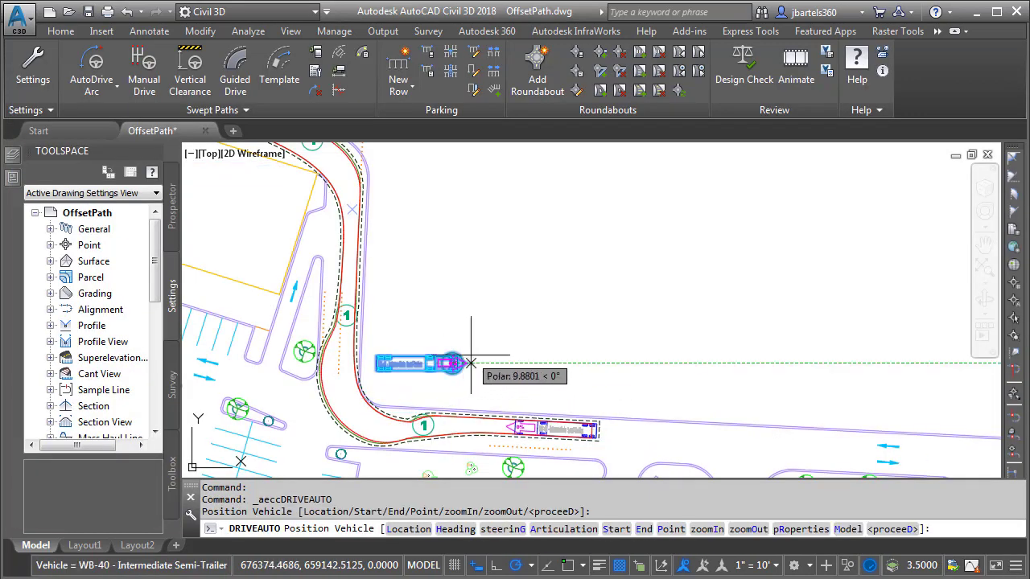
click(478, 354)
click(675, 467)
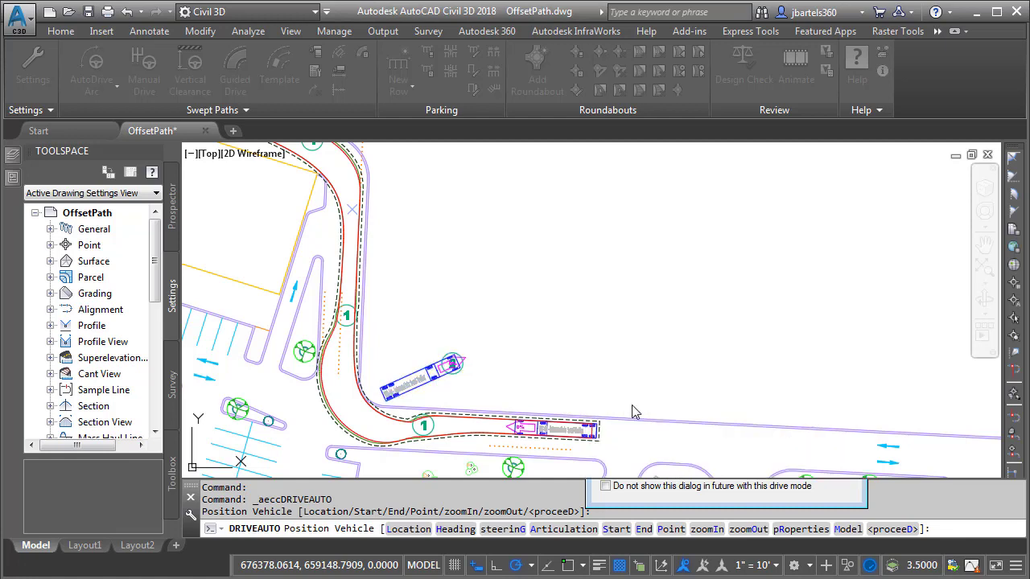
click(766, 302)
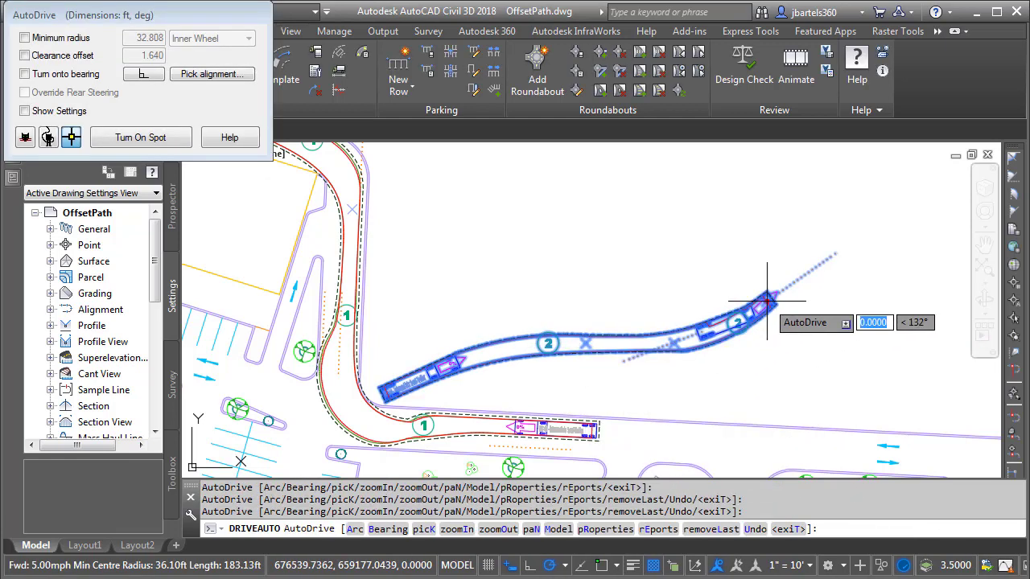
key(Escape)
key(Escape)
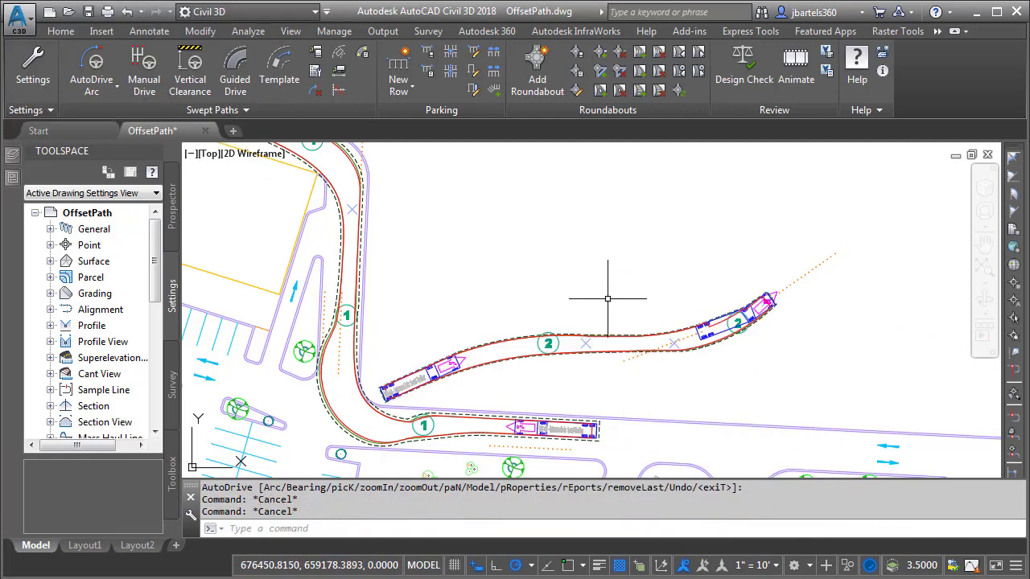
Examine the dashed offset envelope along the new swept path and compare it with the one around path 1
scroll(516, 353, up, 5)
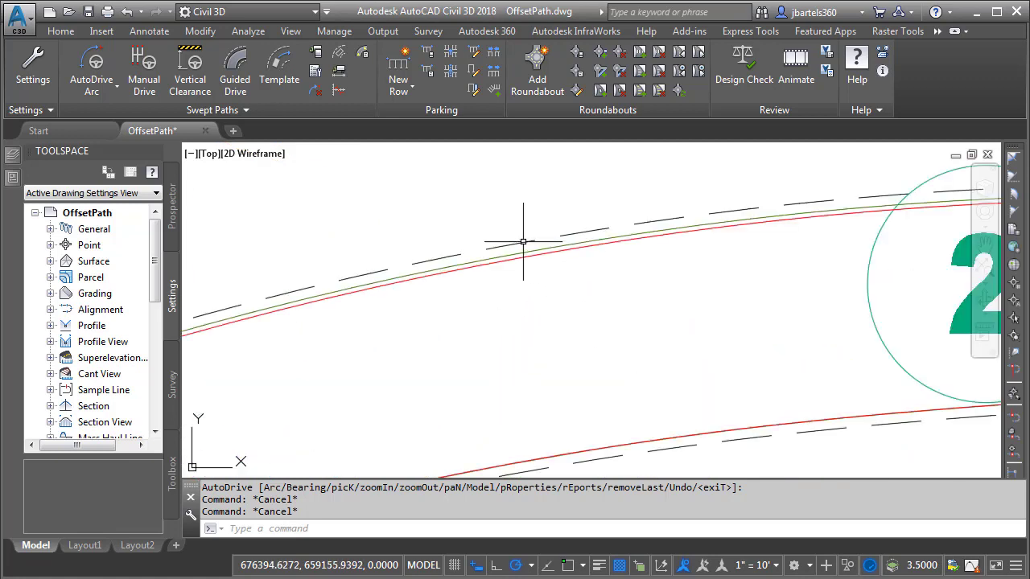
scroll(552, 290, down, 5)
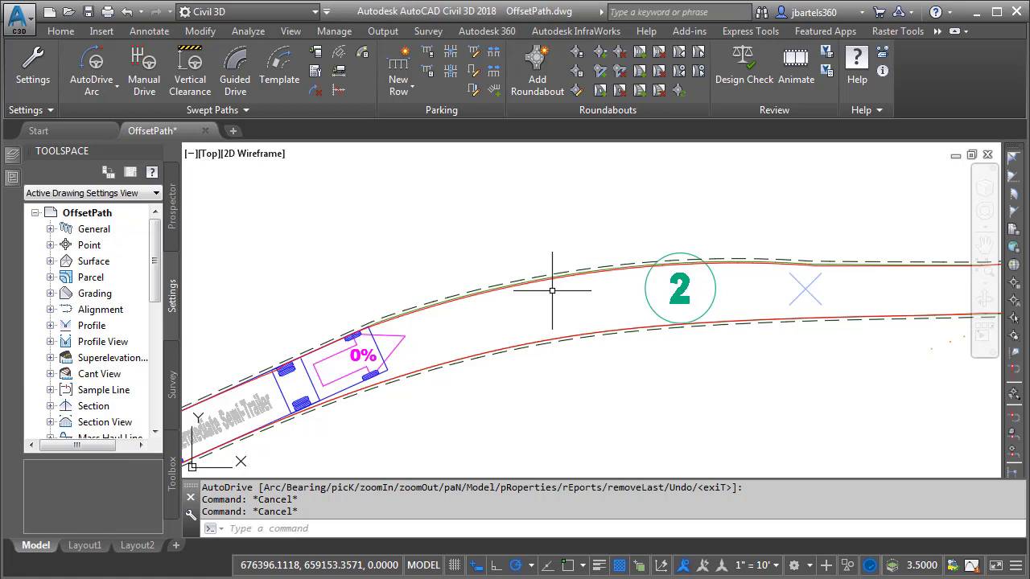
scroll(552, 290, down, 5)
scroll(595, 350, up, 2)
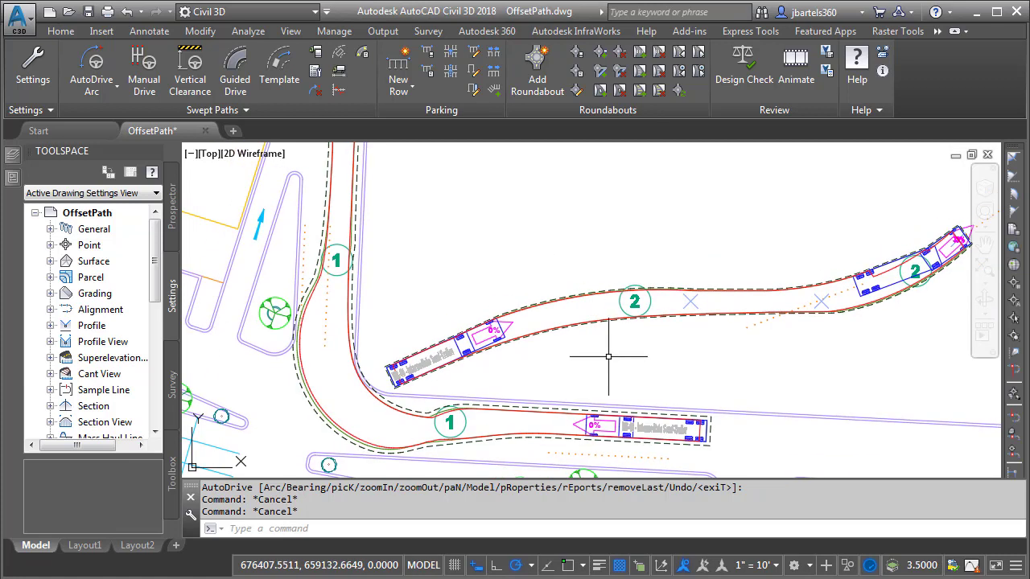